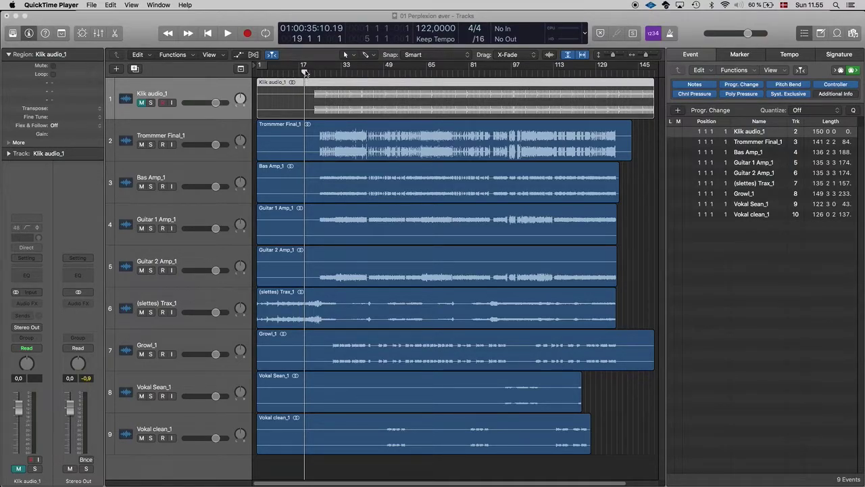
# Drag the playhead in '01 Perplexion ever' back to bar 1
pyautogui.moveTo(305, 73); pyautogui.dragTo(257, 72)
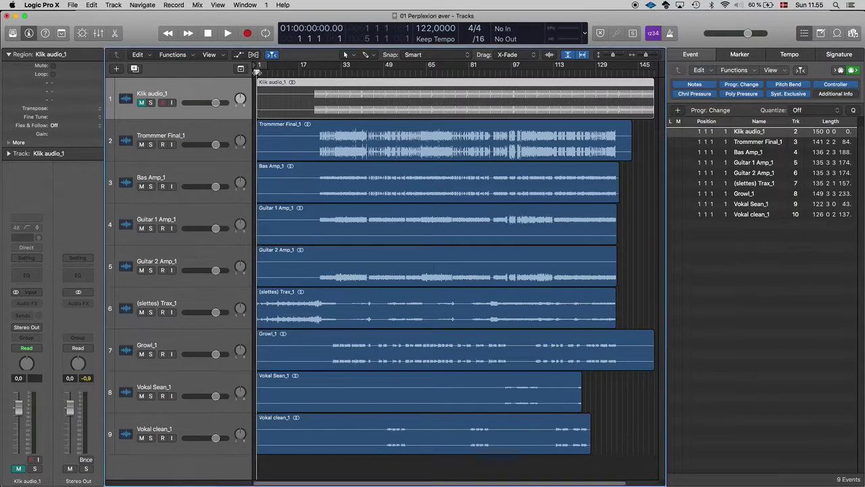
# Close the event list and set up a new External MIDI track sending to Quad Cortex on all channels
pyautogui.click(803, 34)
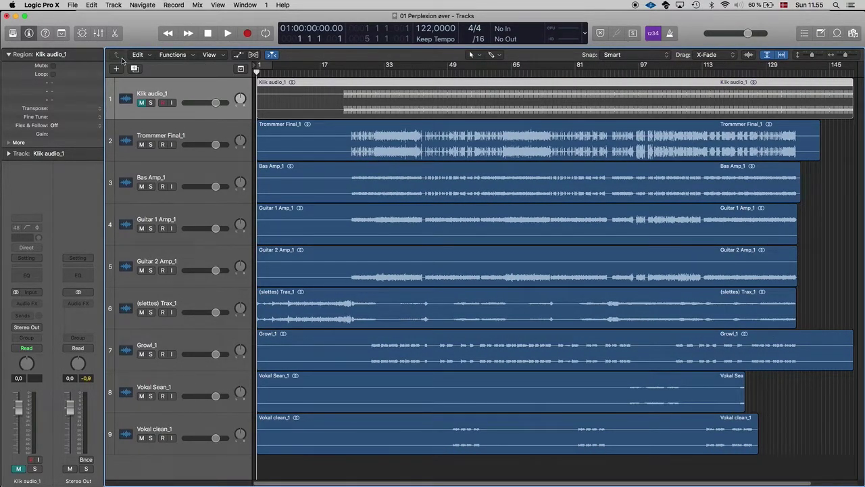
pyautogui.click(116, 68)
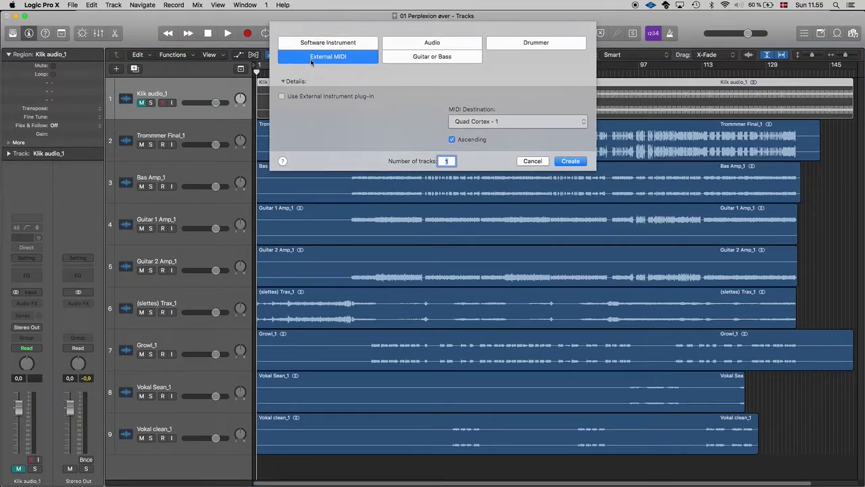
pyautogui.click(583, 123)
pyautogui.moveTo(514, 128)
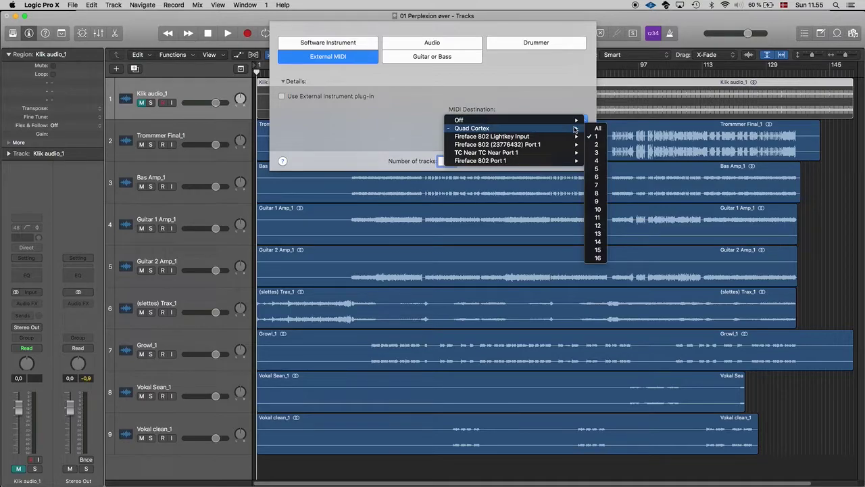
pyautogui.click(597, 129)
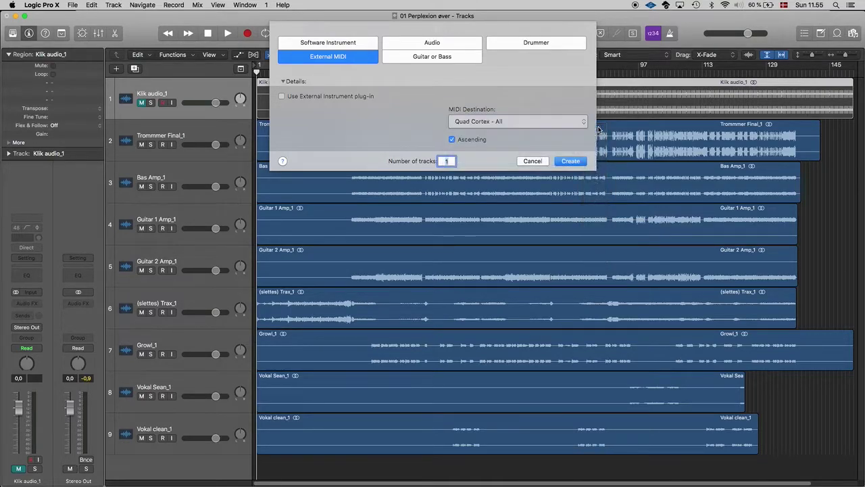
# Create the Quad Cortex track, move it to the top, and draw a region from bar 1 to about bar 138
pyautogui.click(572, 162)
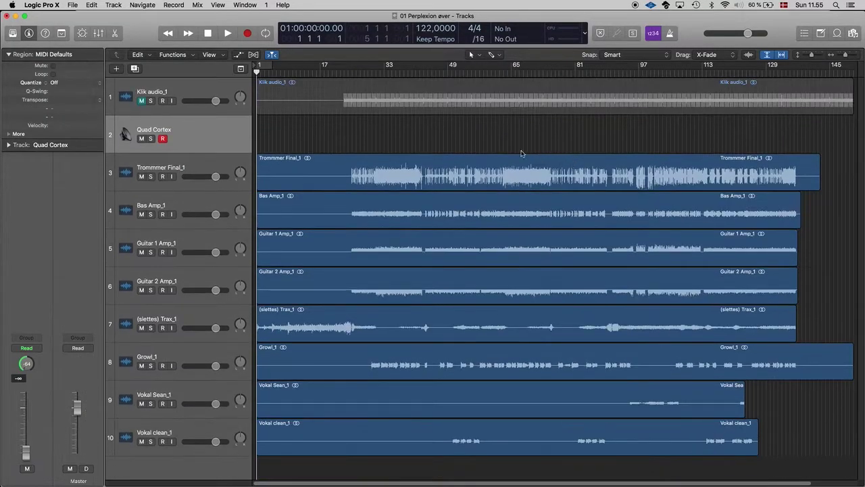
pyautogui.moveTo(249, 136); pyautogui.dragTo(236, 83)
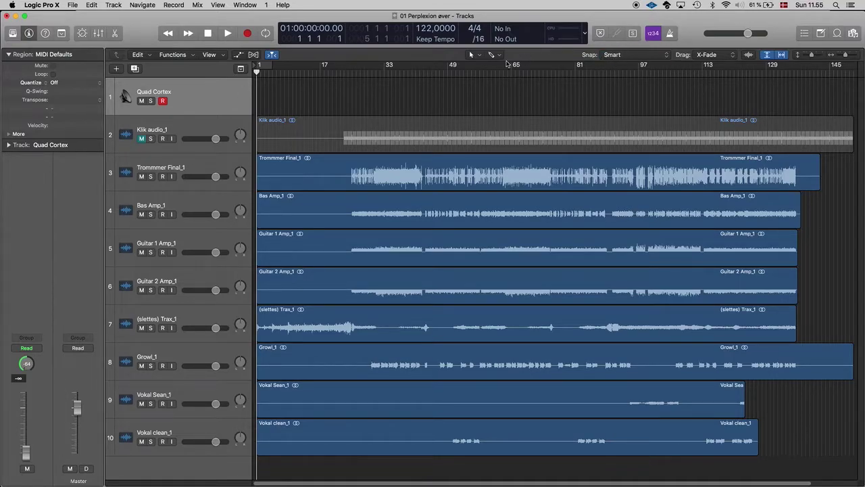
pyautogui.click(258, 94)
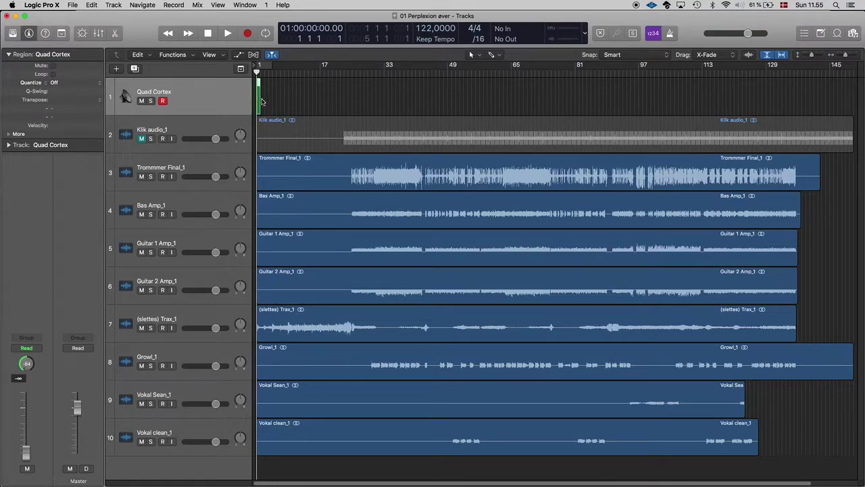
pyautogui.moveTo(259, 100); pyautogui.dragTo(806, 98)
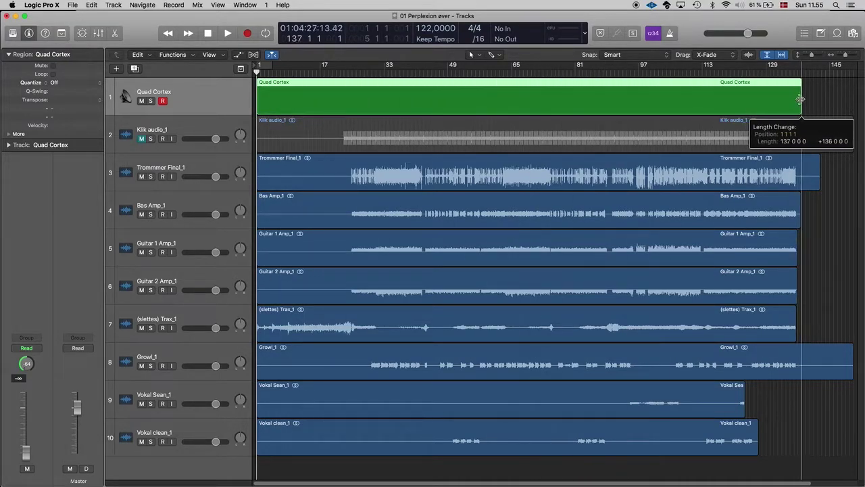
pyautogui.moveTo(807, 99); pyautogui.dragTo(812, 99)
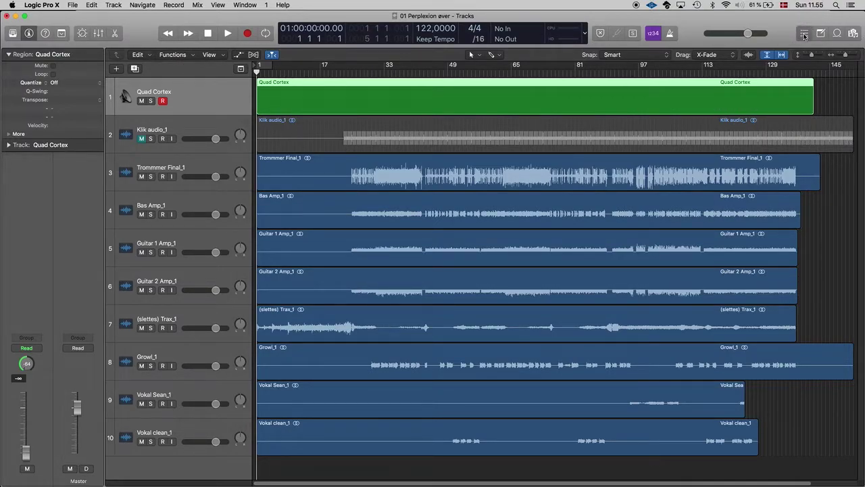
# Show the Quad Cortex region in the Event List with the playhead at bar 21
pyautogui.click(804, 35)
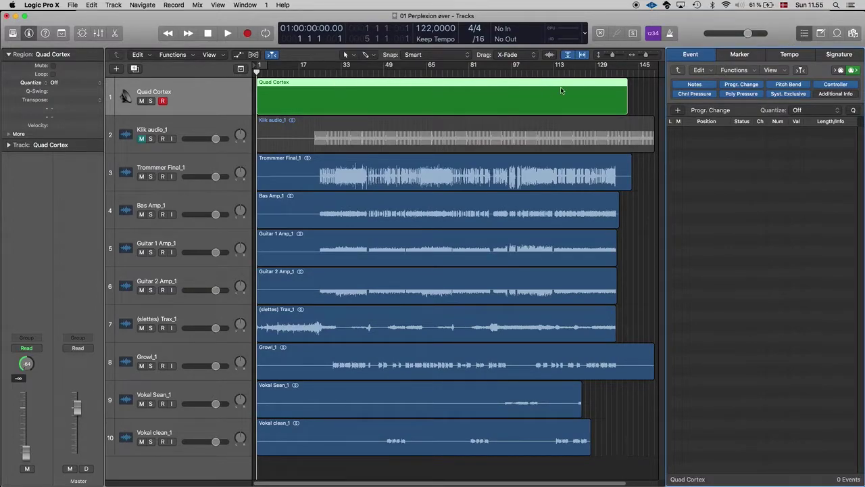
pyautogui.click(630, 89)
pyautogui.click(550, 95)
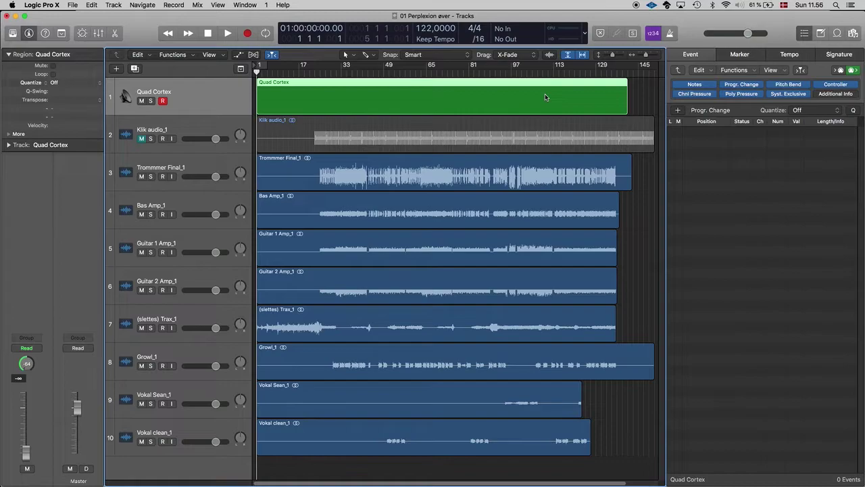
pyautogui.click(297, 73)
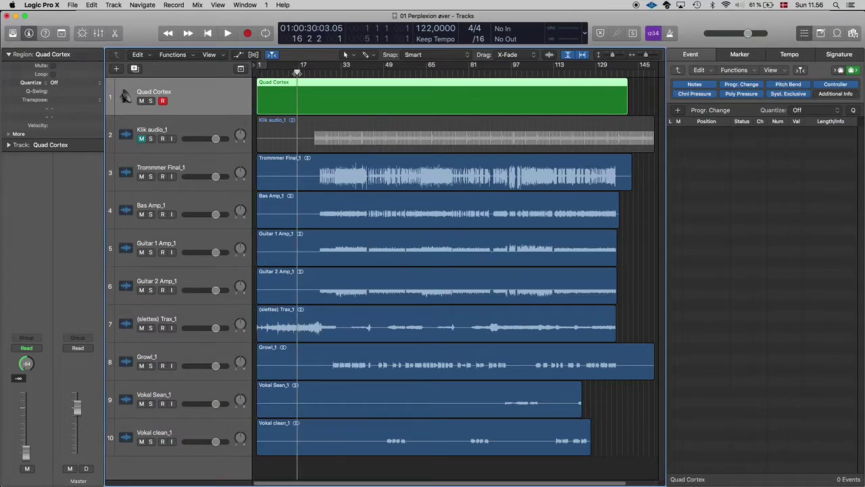
pyautogui.click(308, 73)
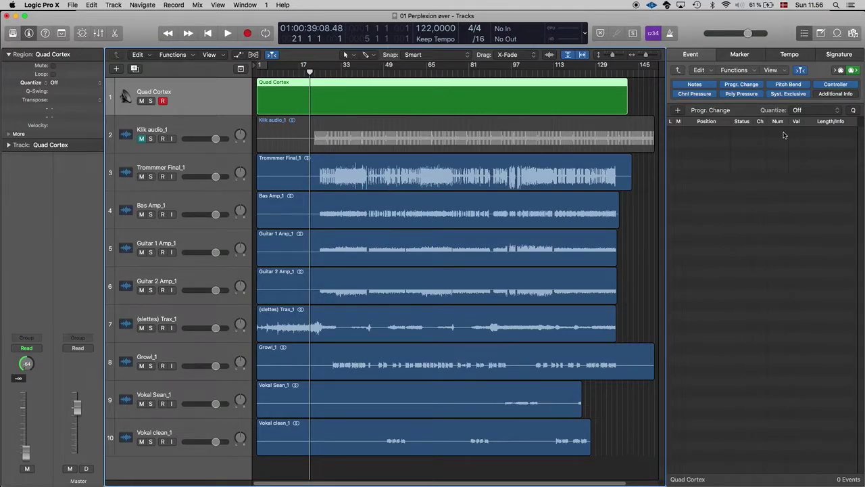
# Insert a program change event with value 0 at bar 21
pyautogui.click(730, 112)
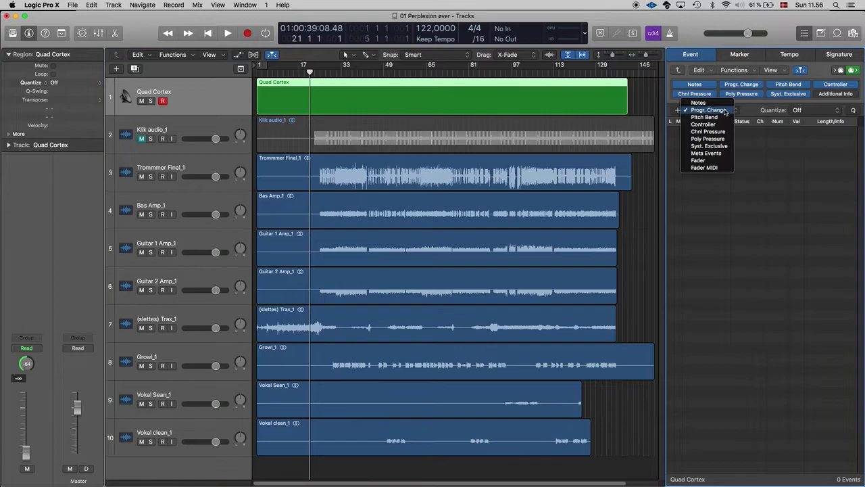
pyautogui.click(719, 111)
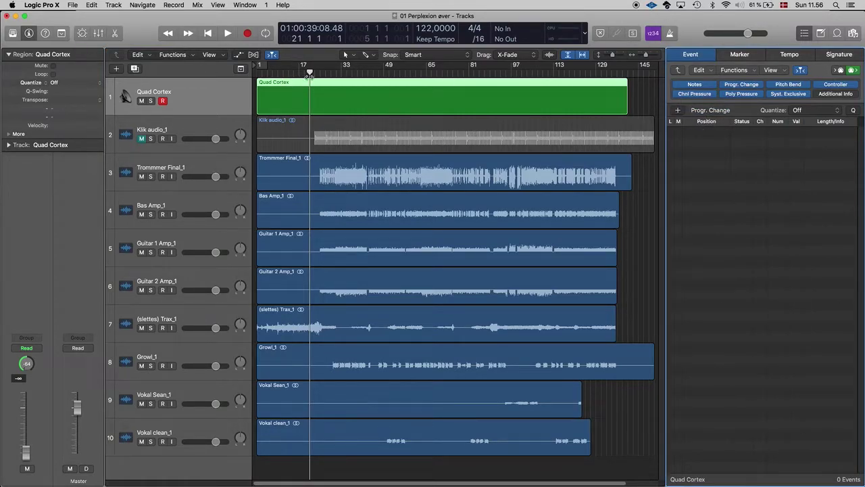
pyautogui.click(304, 73)
pyautogui.moveTo(305, 73); pyautogui.dragTo(310, 73)
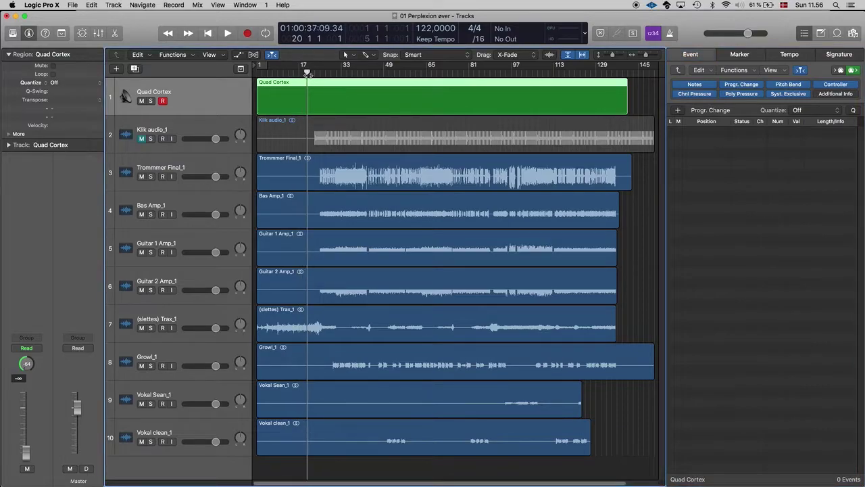
pyautogui.click(679, 110)
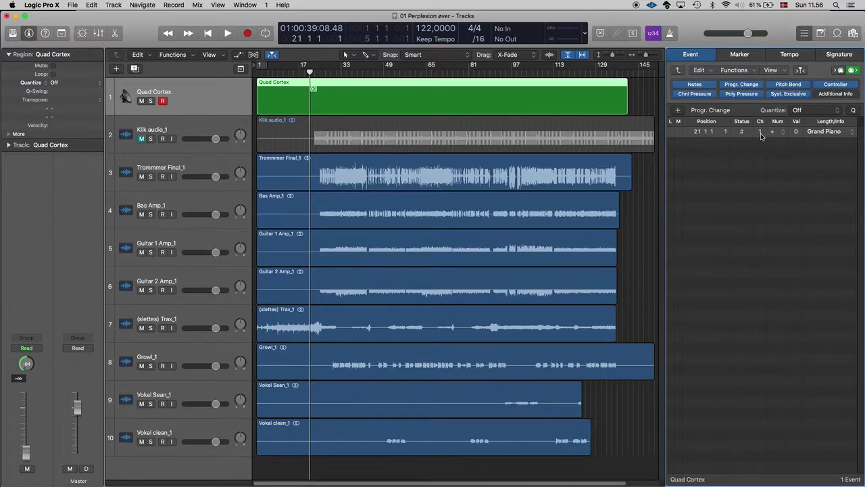
# Edit the bar-21 program change event so it uses MIDI channel 3
pyautogui.click(761, 133)
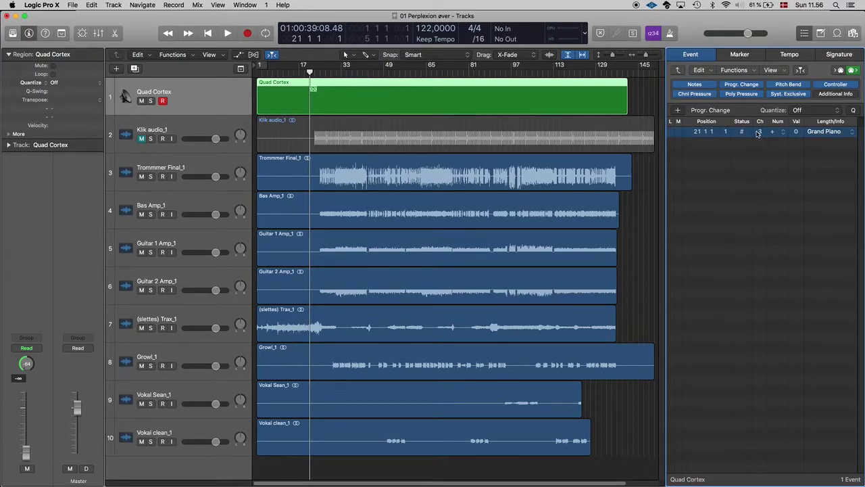
pyautogui.moveTo(798, 134); pyautogui.dragTo(798, 122)
pyautogui.click(798, 130)
pyautogui.moveTo(798, 133); pyautogui.dragTo(798, 145)
pyautogui.click(796, 132)
pyautogui.moveTo(797, 132); pyautogui.dragTo(798, 139)
# Play back from bar 20 to test the change, then park the playhead at bar 33
pyautogui.moveTo(309, 73); pyautogui.dragTo(306, 73)
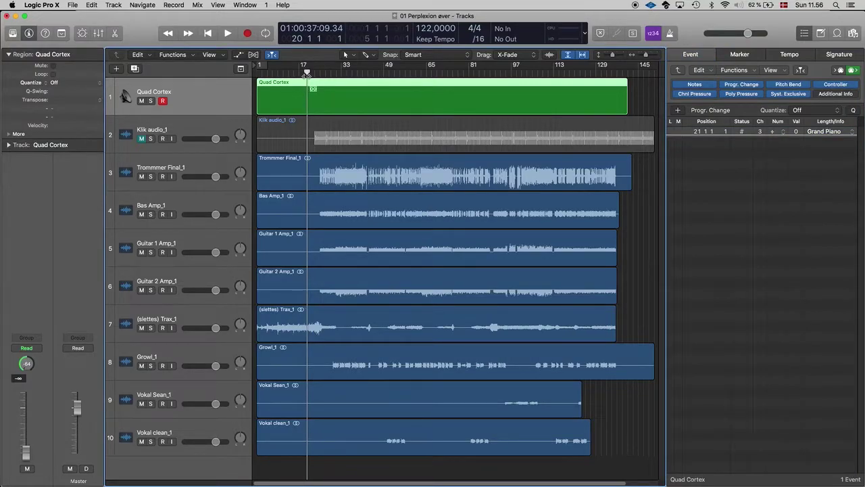
pyautogui.press('space')
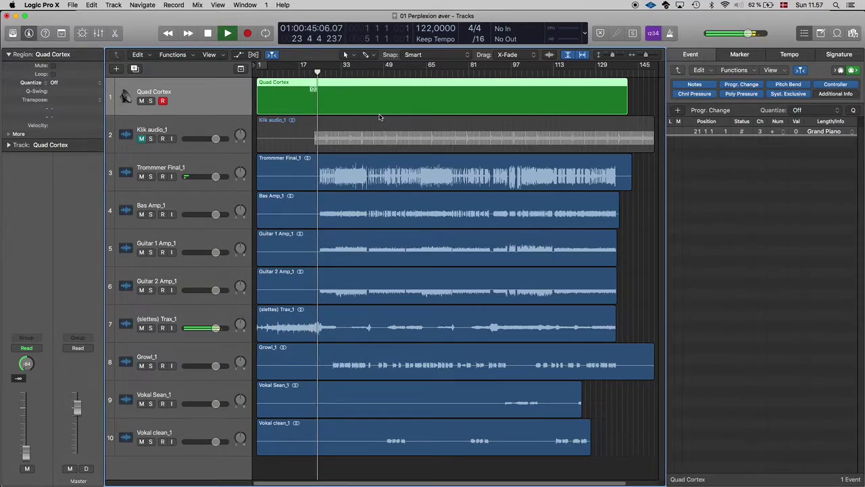
pyautogui.press('space')
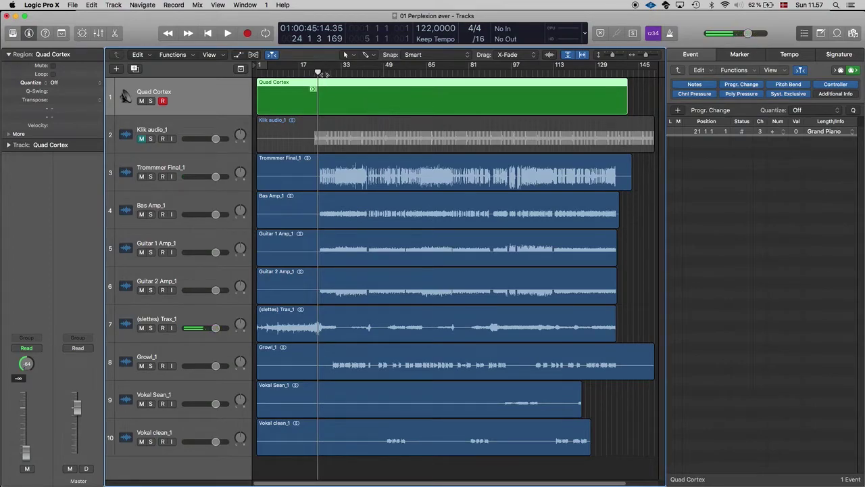
pyautogui.click(326, 74)
pyautogui.click(342, 73)
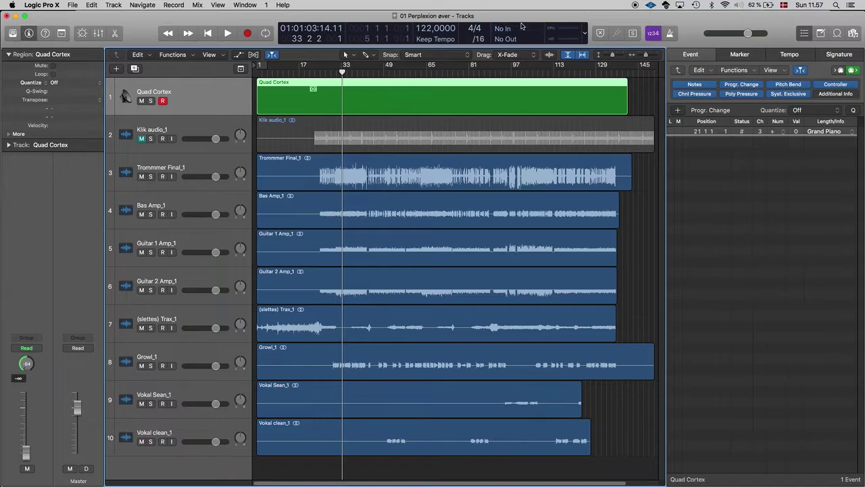
pyautogui.press('super+Tab')
pyautogui.press('super+Tab')
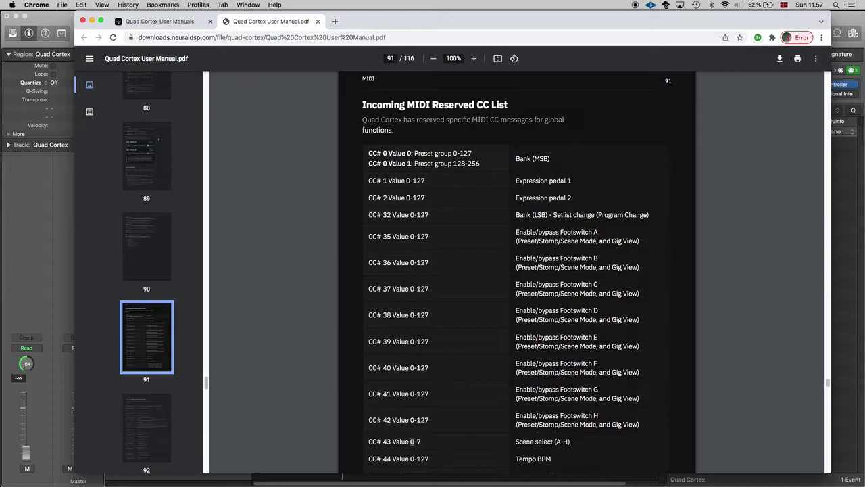
# Check the manual's reserved CC list, where CC 43 selects scenes A–H, then return to Logic
pyautogui.press('super+Tab')
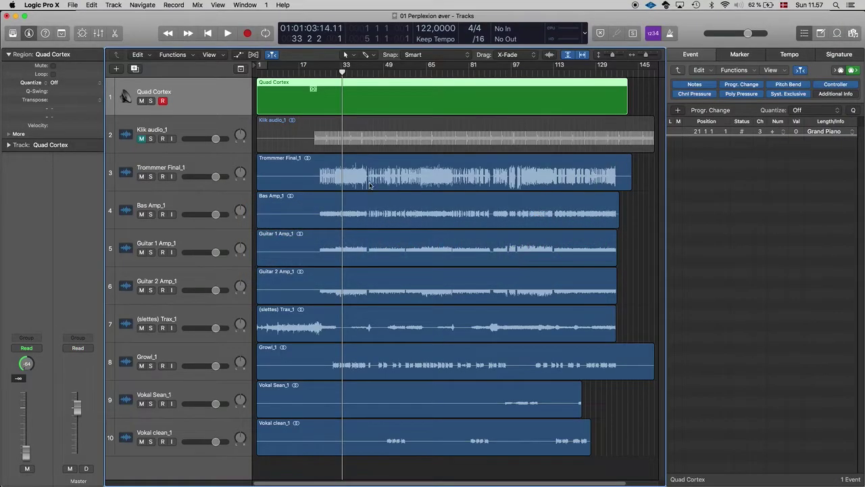
# Insert a controller event at 33 1 3 on MIDI channel 3 in the Quad Cortex region
pyautogui.click(341, 74)
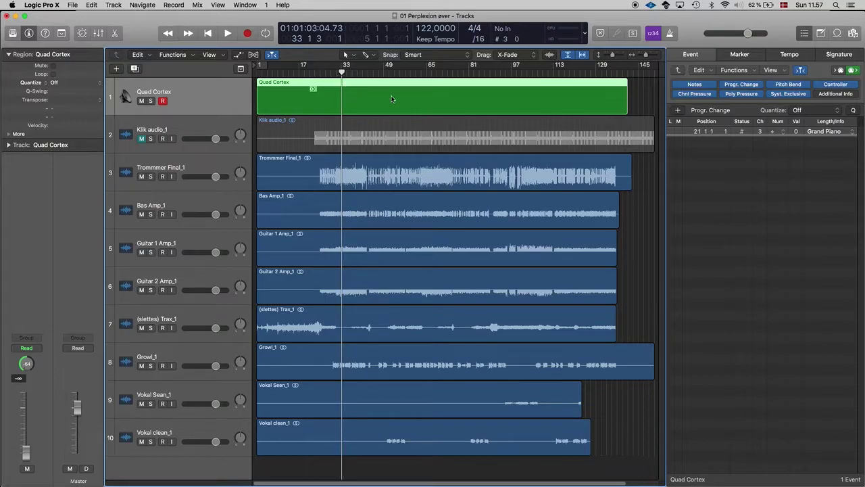
pyautogui.click(723, 110)
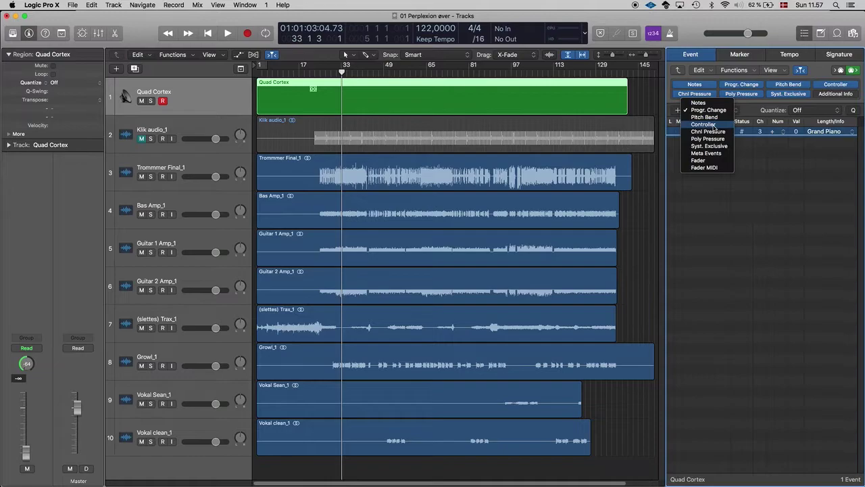
pyautogui.click(715, 126)
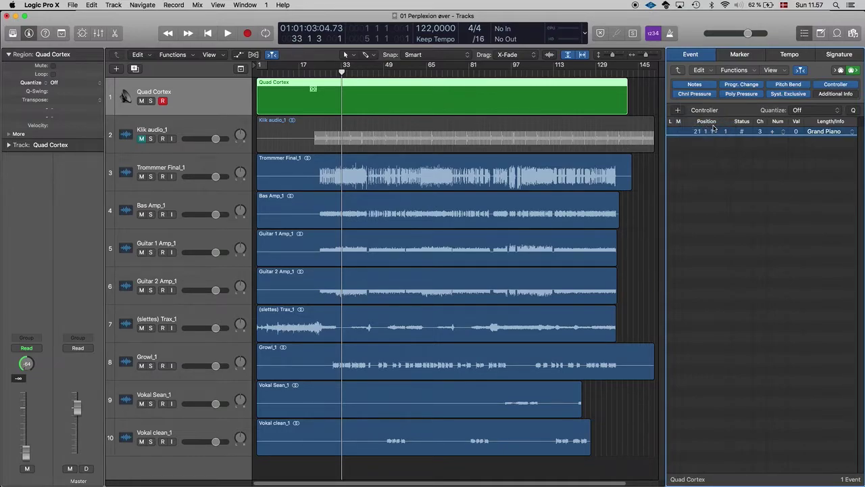
pyautogui.click(678, 111)
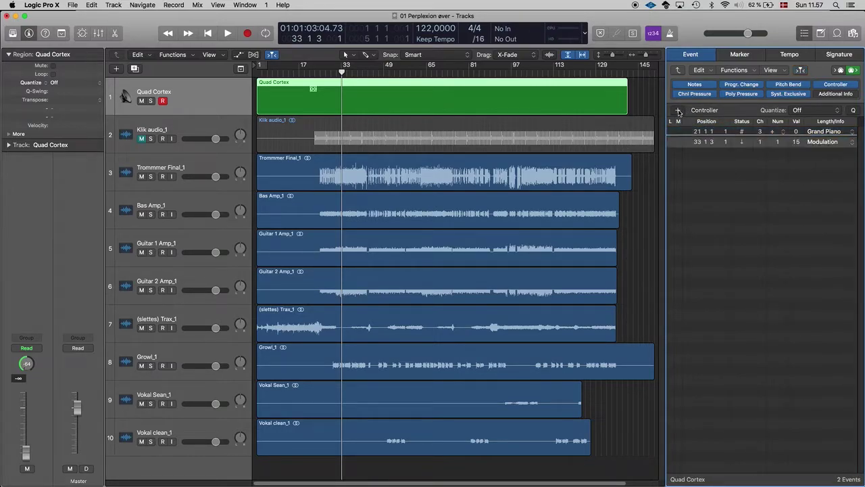
pyautogui.click(760, 144)
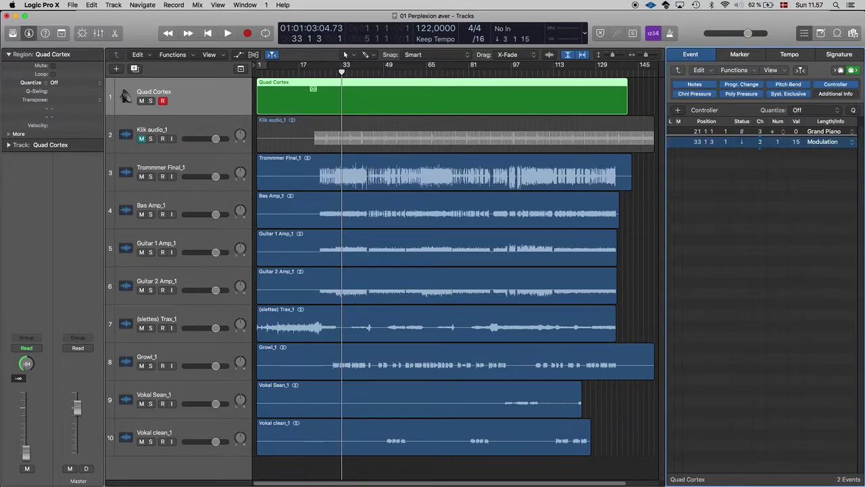
pyautogui.moveTo(760, 144); pyautogui.dragTo(761, 139)
pyautogui.press('cmd+Tab')
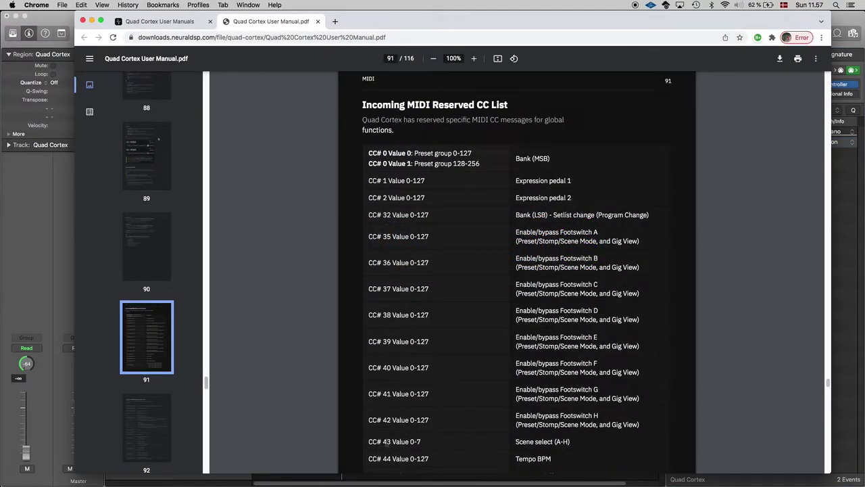
# Make the bar-33 event send CC 43 value 5, then play the song to test the scene change
pyautogui.press('super+Tab')
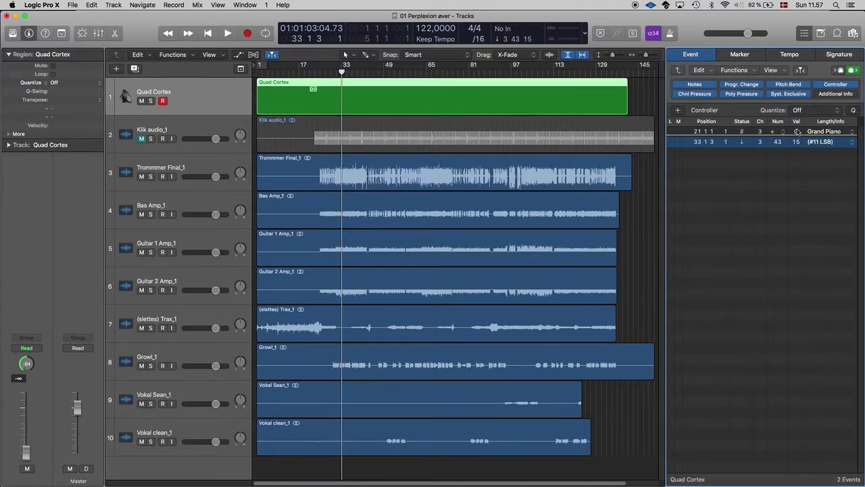
pyautogui.moveTo(798, 142); pyautogui.dragTo(798, 184)
pyautogui.moveTo(798, 143); pyautogui.dragTo(796, 146)
pyautogui.press('space')
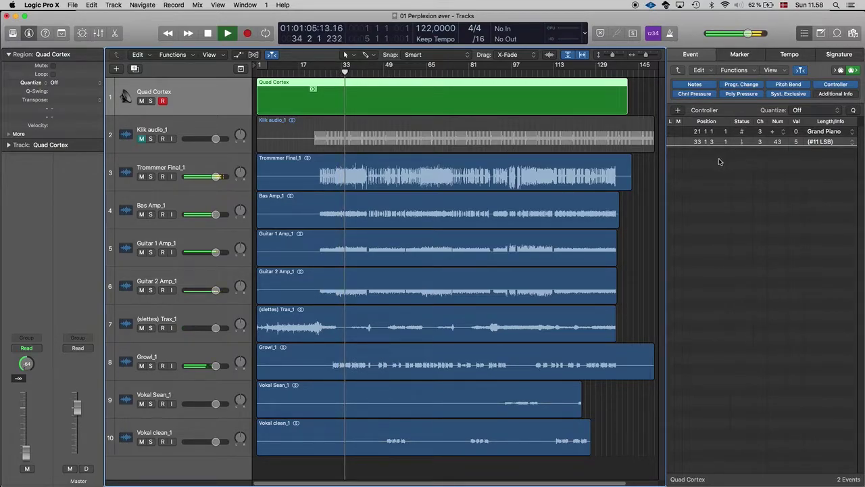
# Add a third event at 43 3 4: channel 3, CC 43, value 0
pyautogui.press('space')
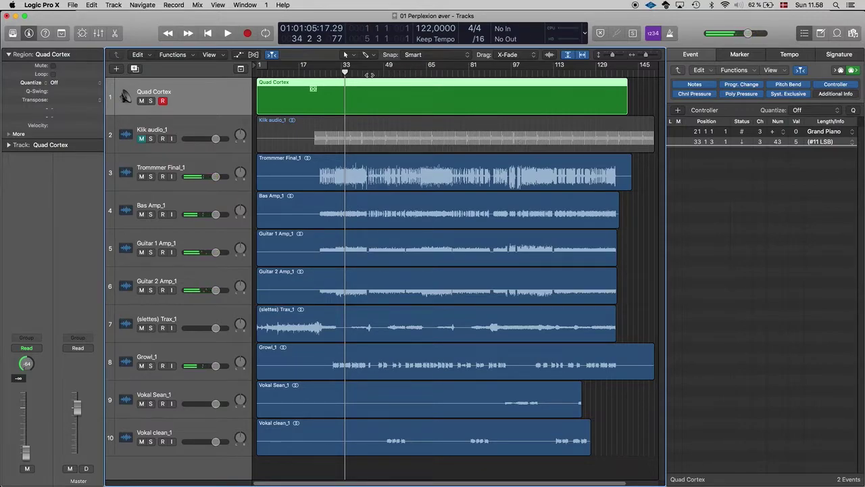
pyautogui.click(370, 72)
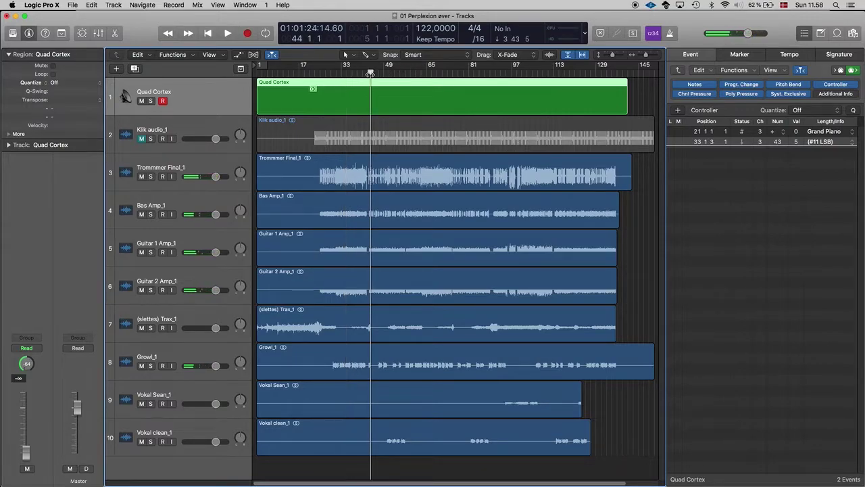
pyautogui.click(678, 110)
pyautogui.moveTo(756, 155); pyautogui.dragTo(756, 147)
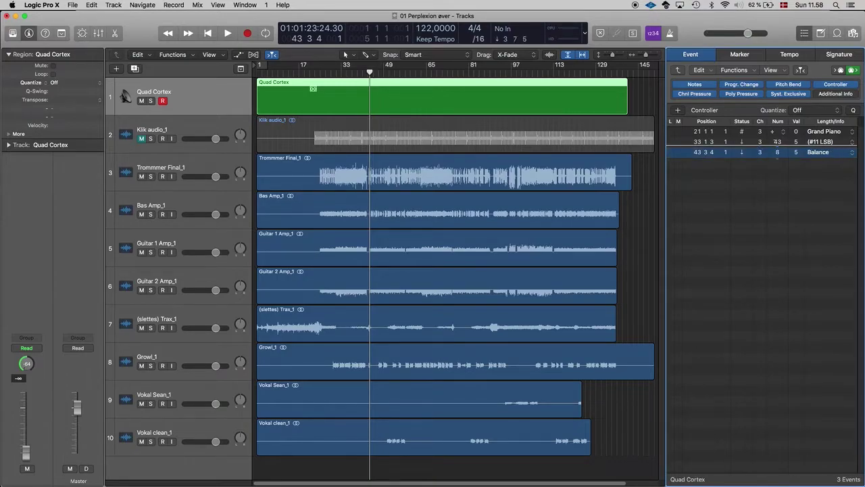
pyautogui.moveTo(777, 157); pyautogui.dragTo(777, 156)
pyautogui.moveTo(389, 71); pyautogui.dragTo(417, 74)
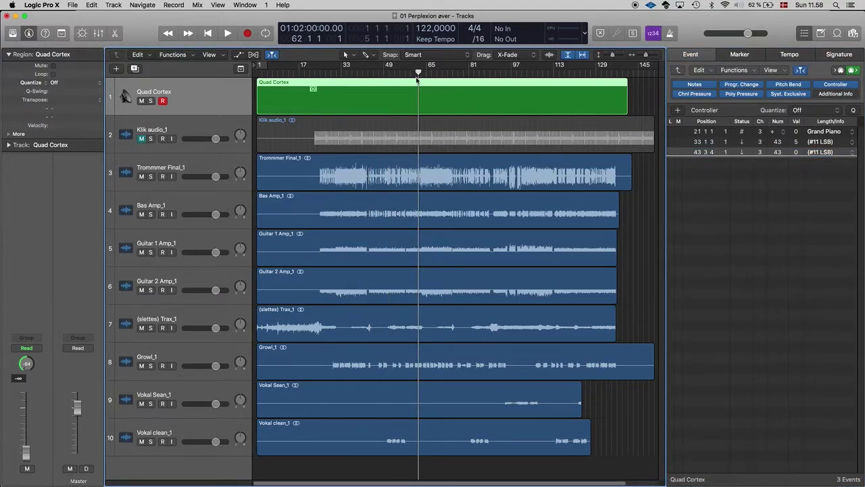
# Recheck the CC 43 scene-select entry in Chrome's Quad Cortex manual, then return to Logic
pyautogui.press('super+Tab')
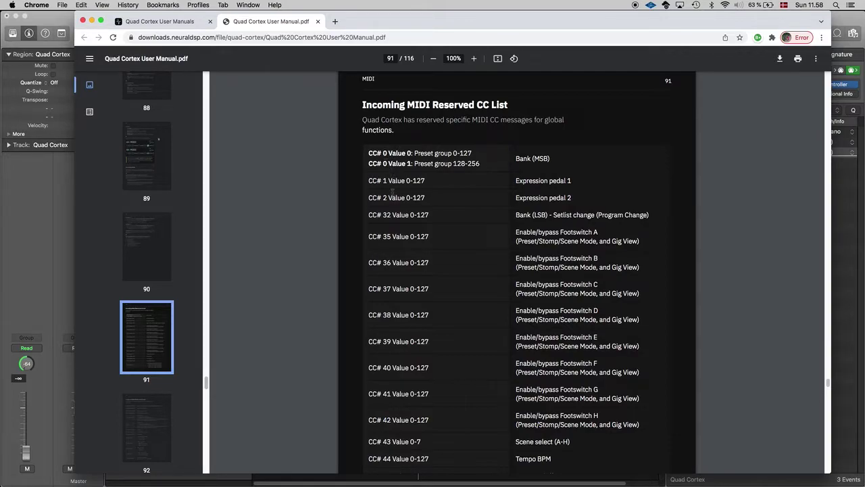
pyautogui.press('super+Tab')
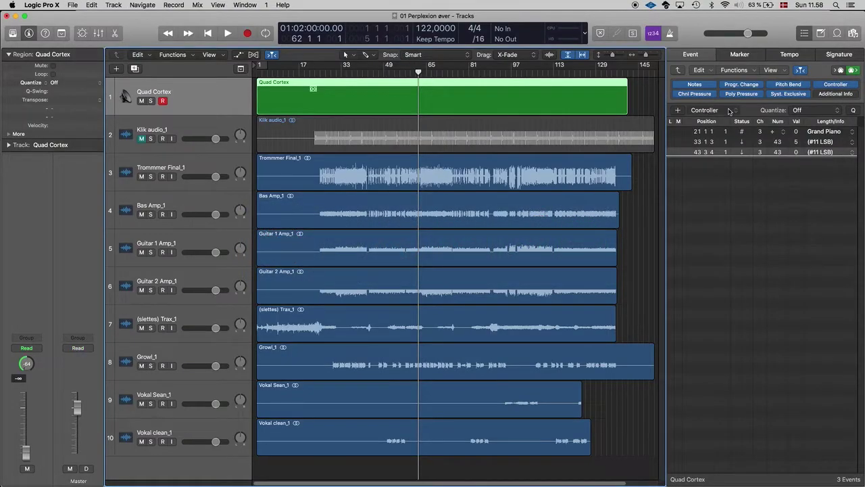
pyautogui.click(730, 112)
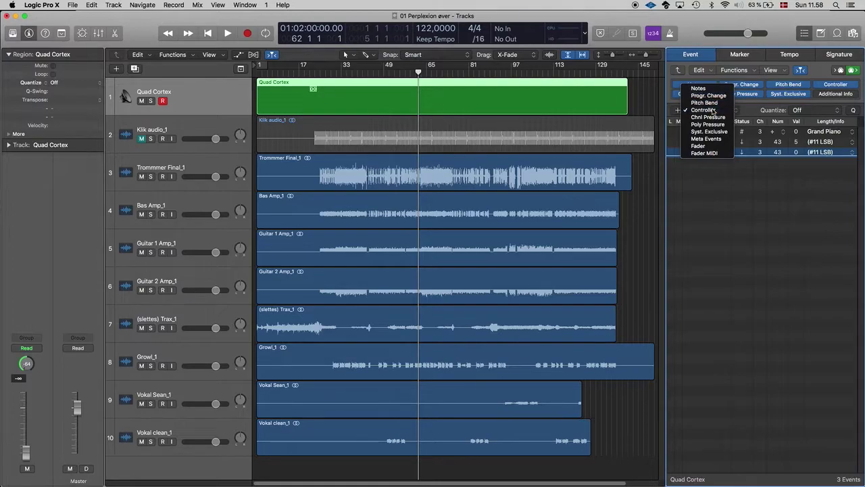
pyautogui.click(712, 110)
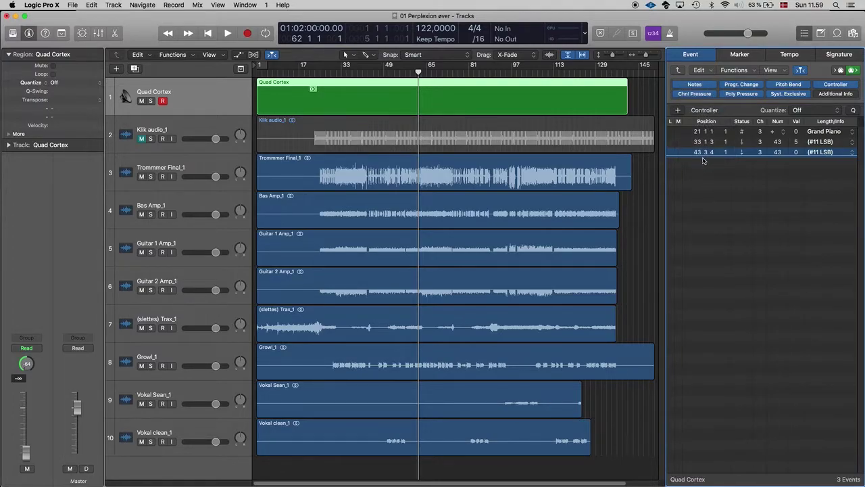